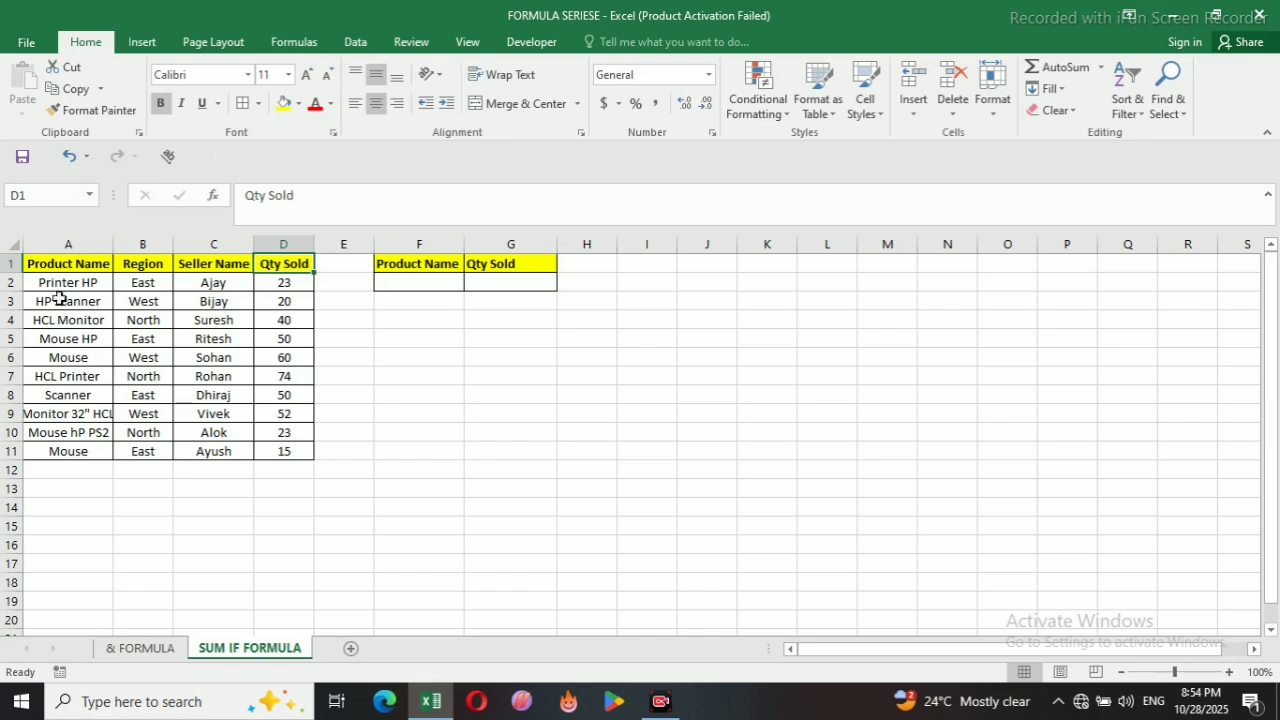
- Enter HP as the search criterion in cell F2, under the Product Name heading
left_click(70, 284)
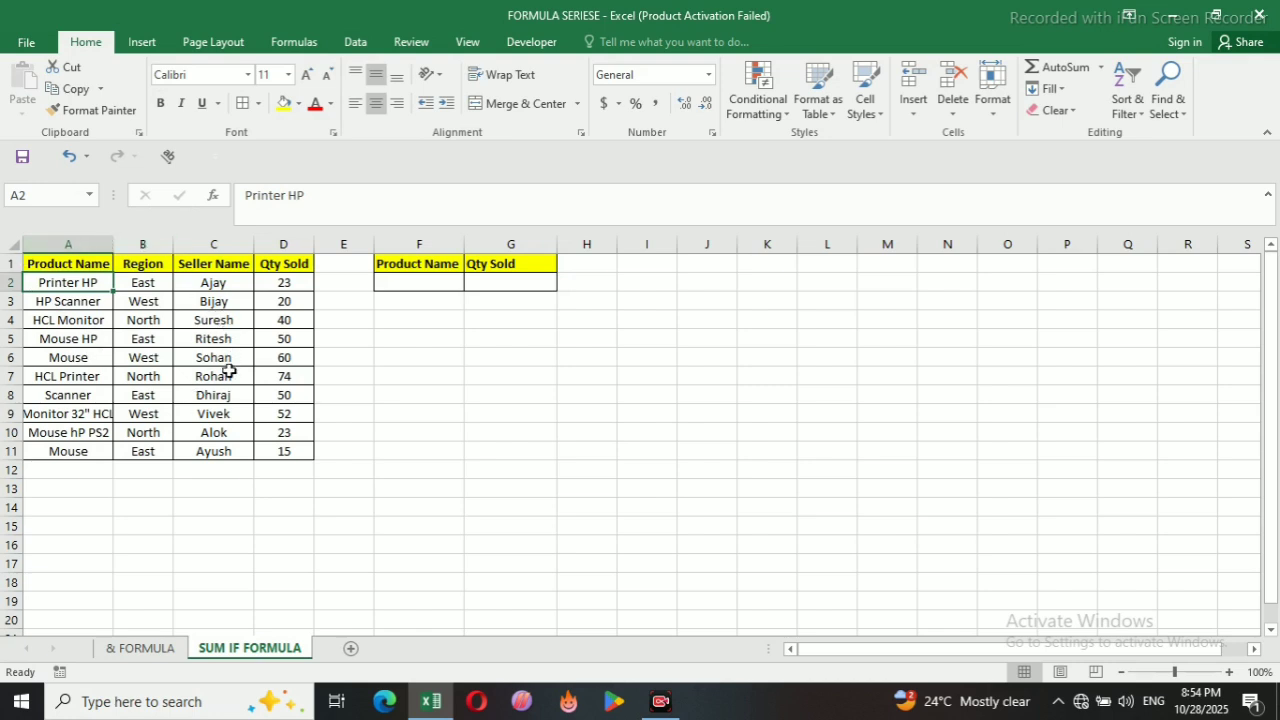
double_click(418, 287)
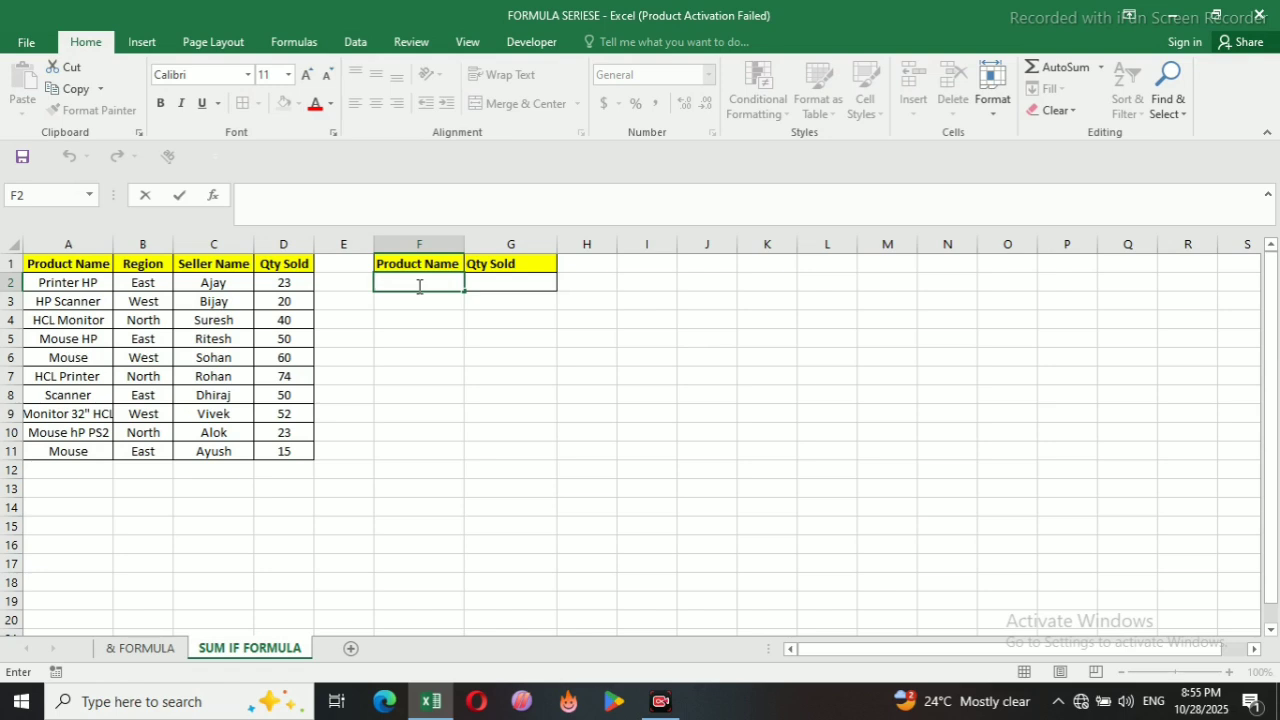
type("HP")
- Enter =SUMIF(A1:A11,F2,D1:D11) in G2 to total the quantities sold for the product in F2
left_click(467, 276)
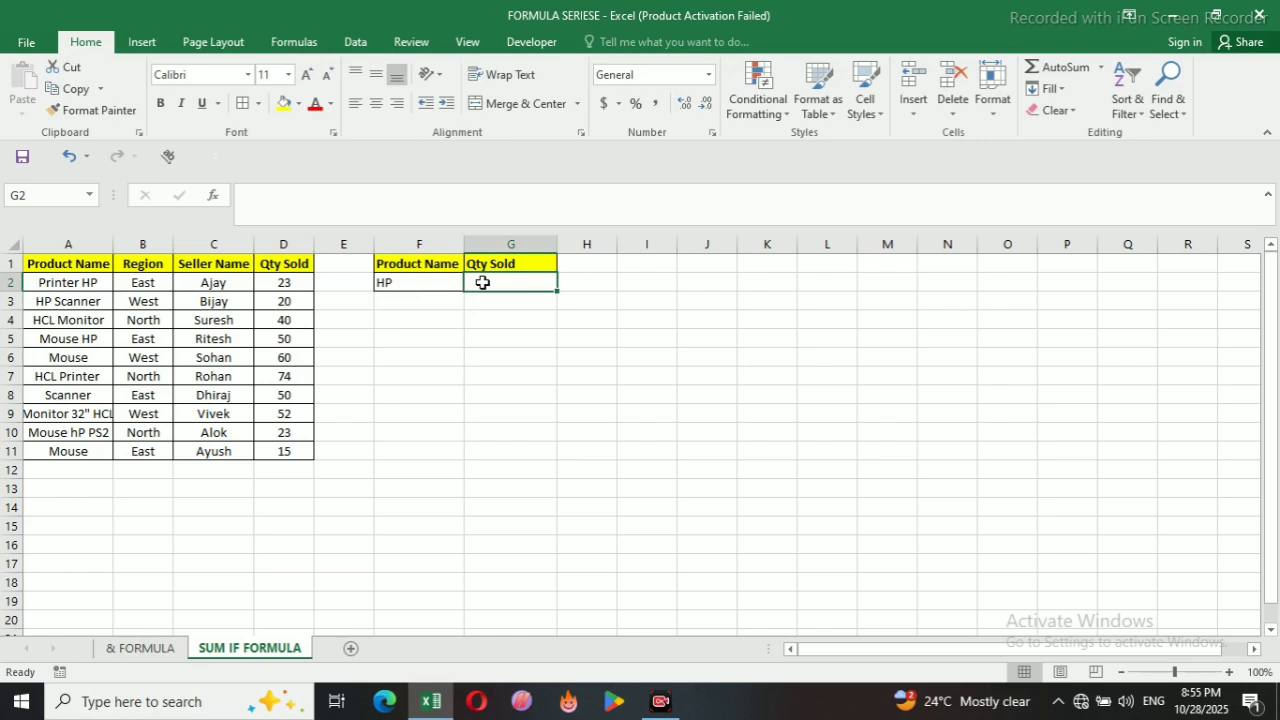
type("=S")
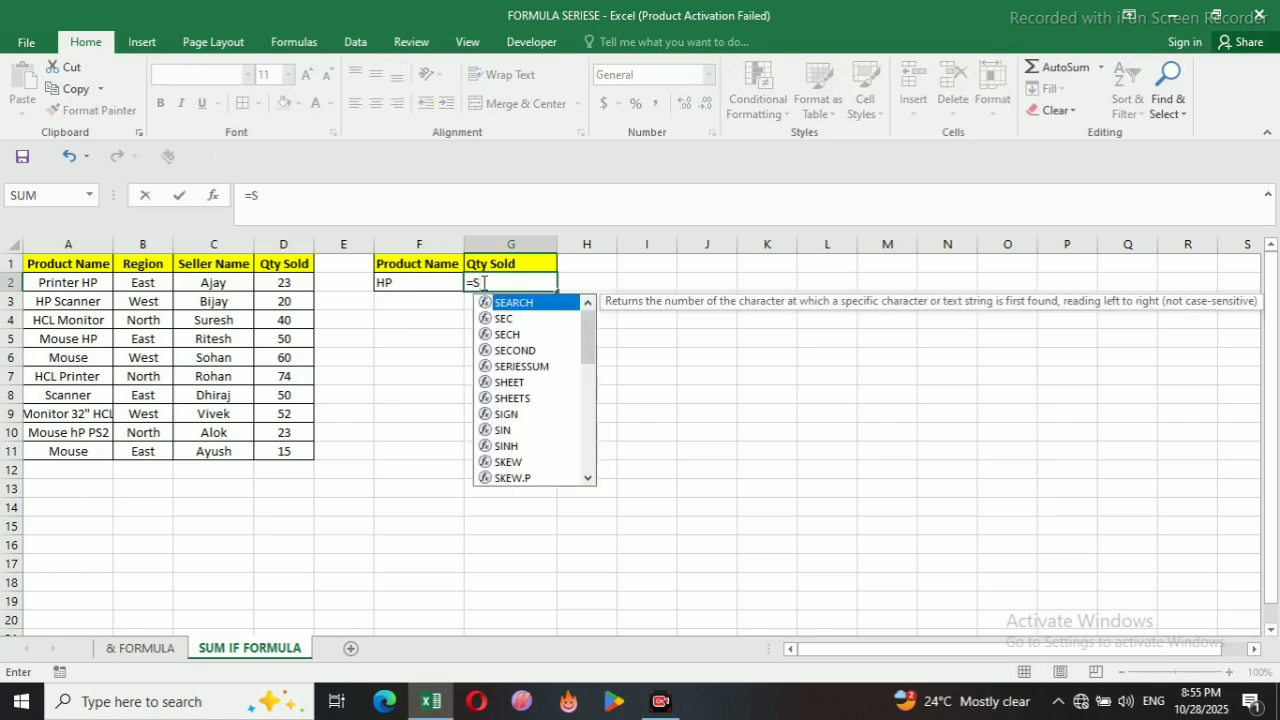
type("UMIF")
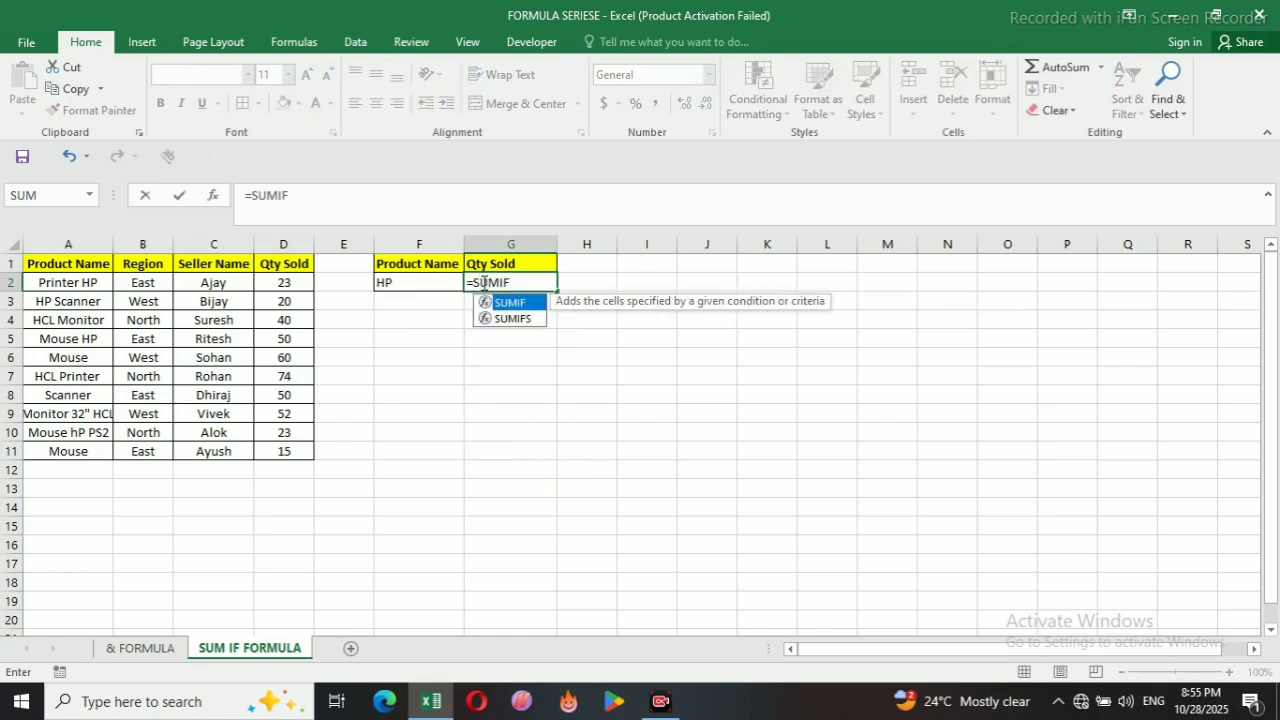
type("(")
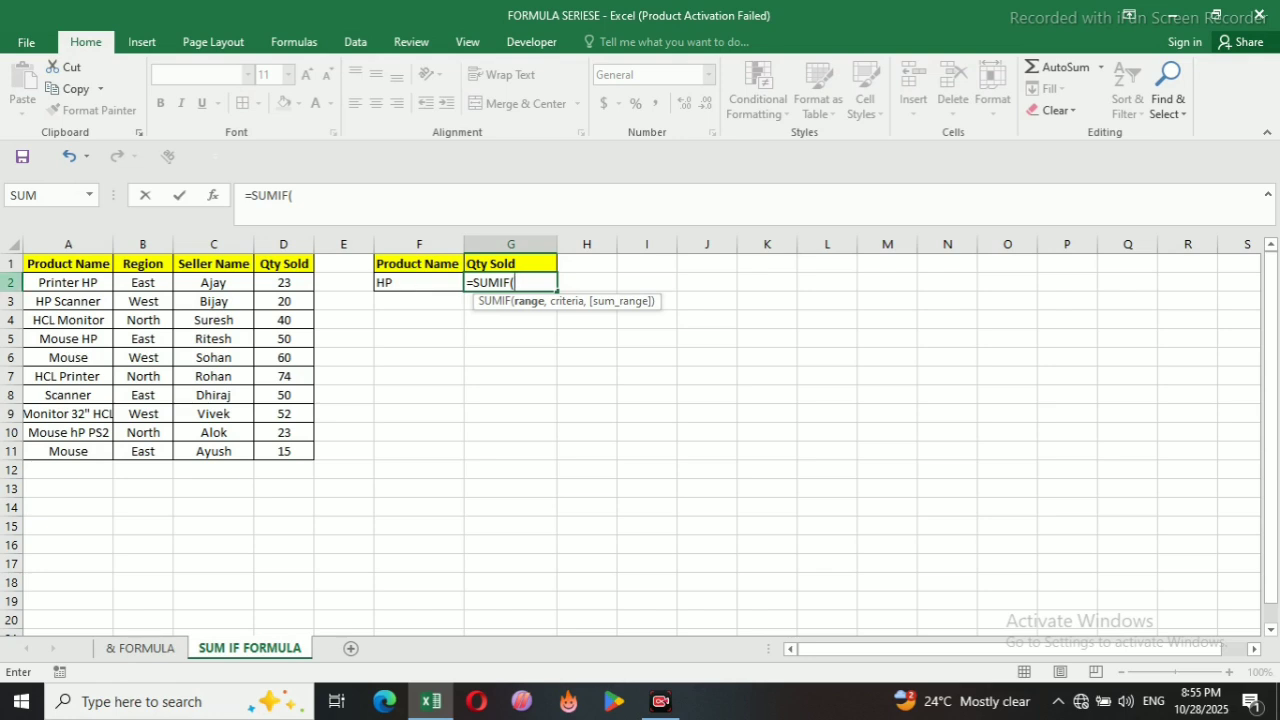
left_click_drag(64, 263, 43, 450)
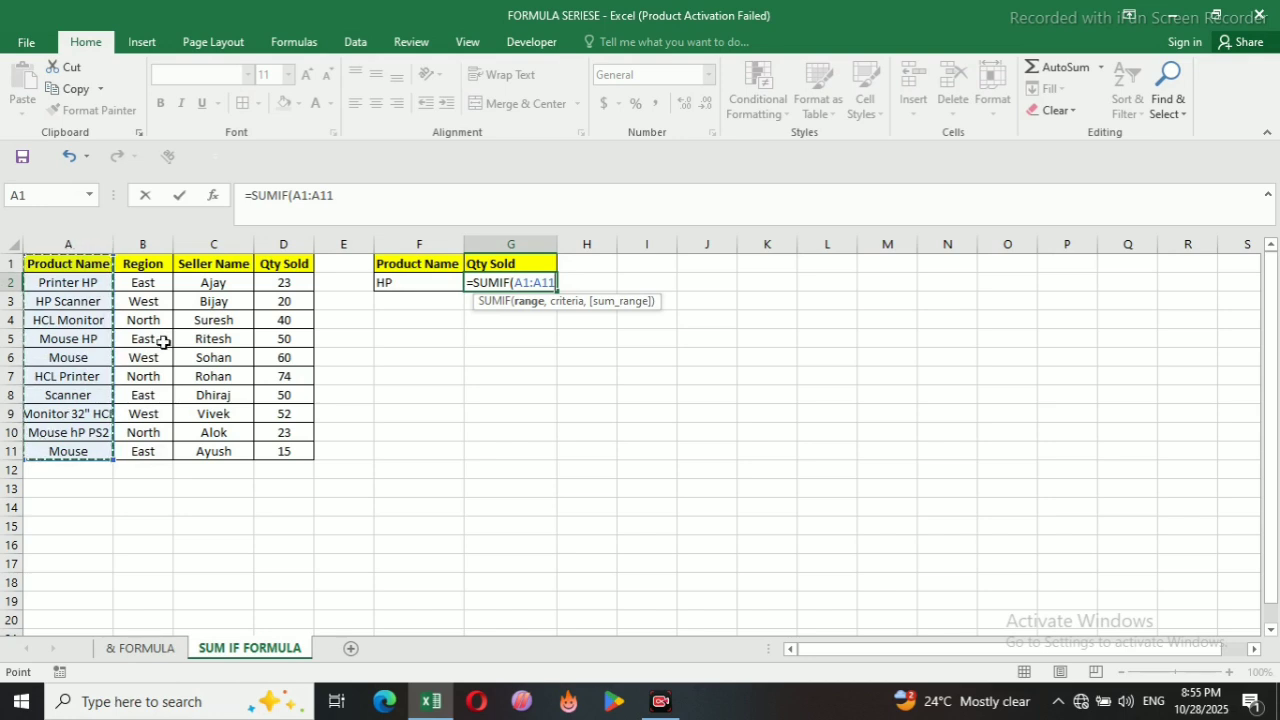
type(",")
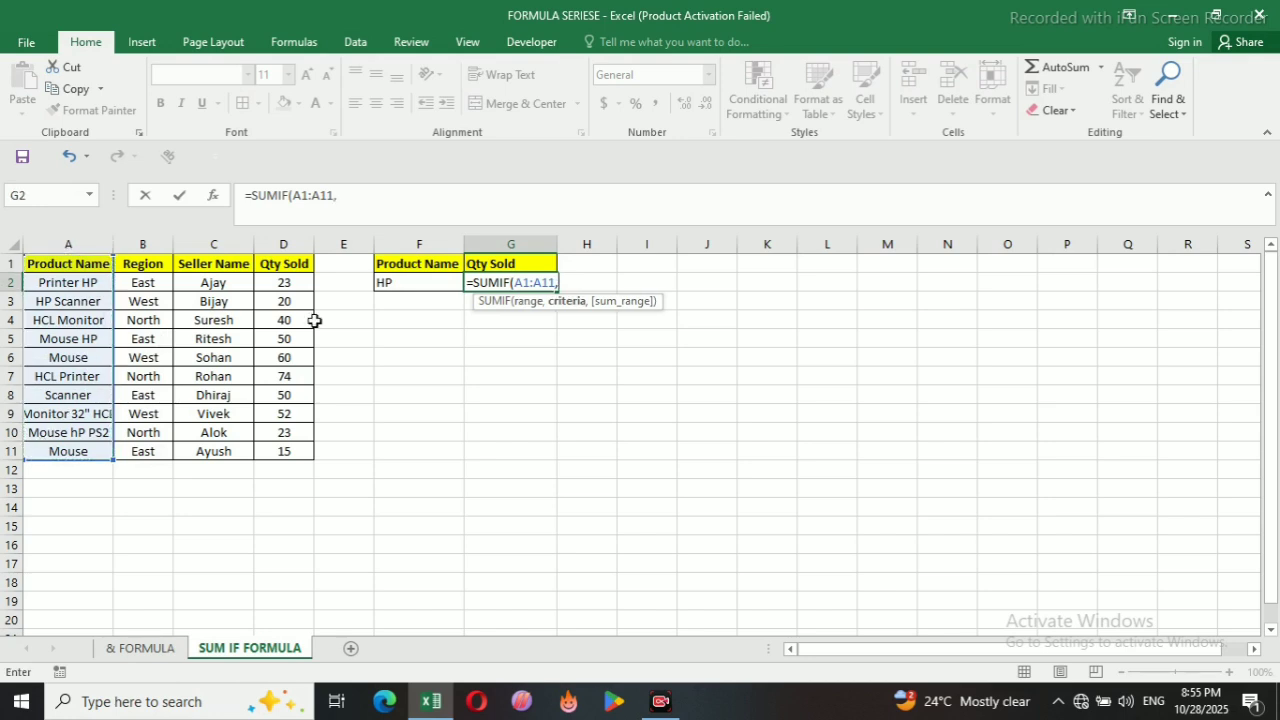
left_click(410, 288)
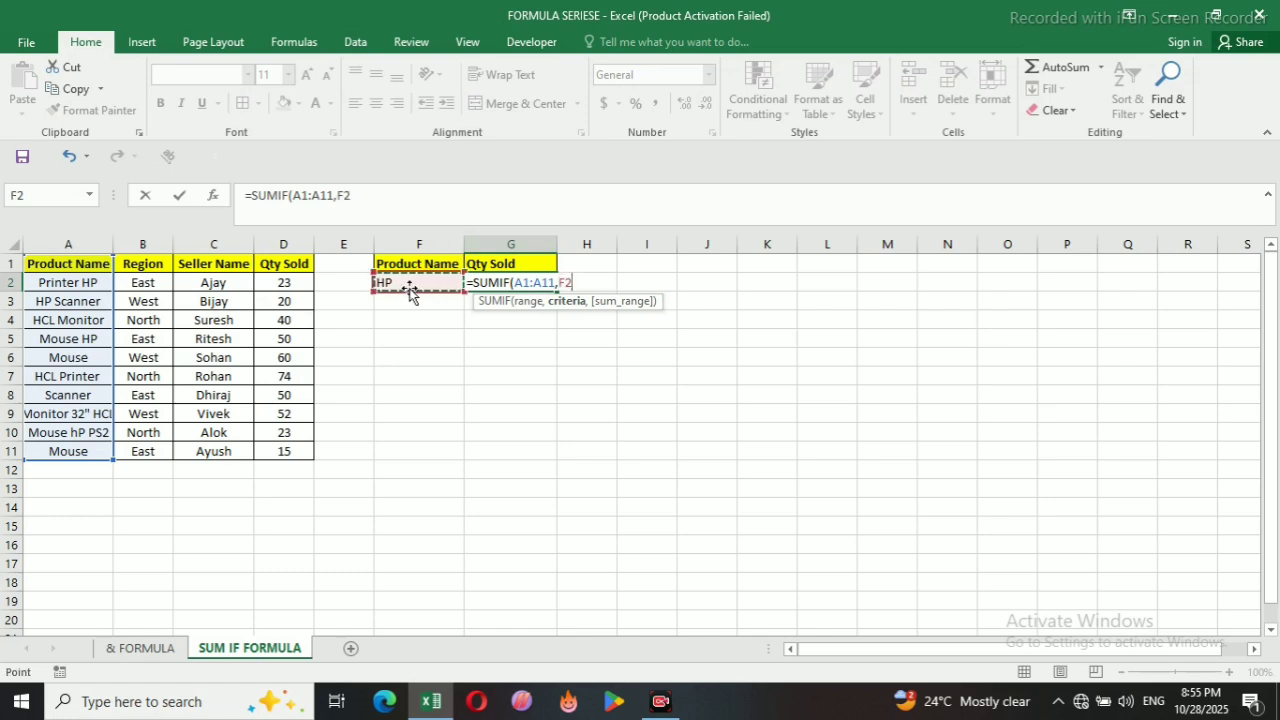
type(",")
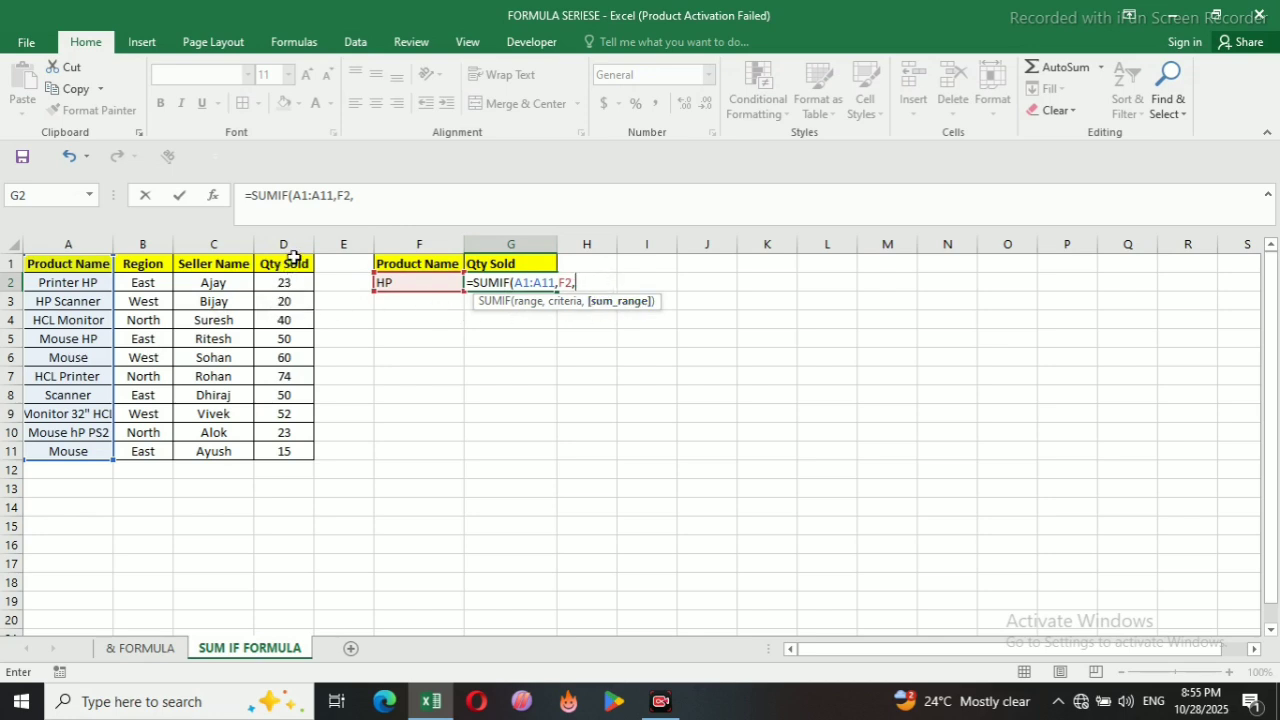
left_click_drag(290, 263, 287, 451)
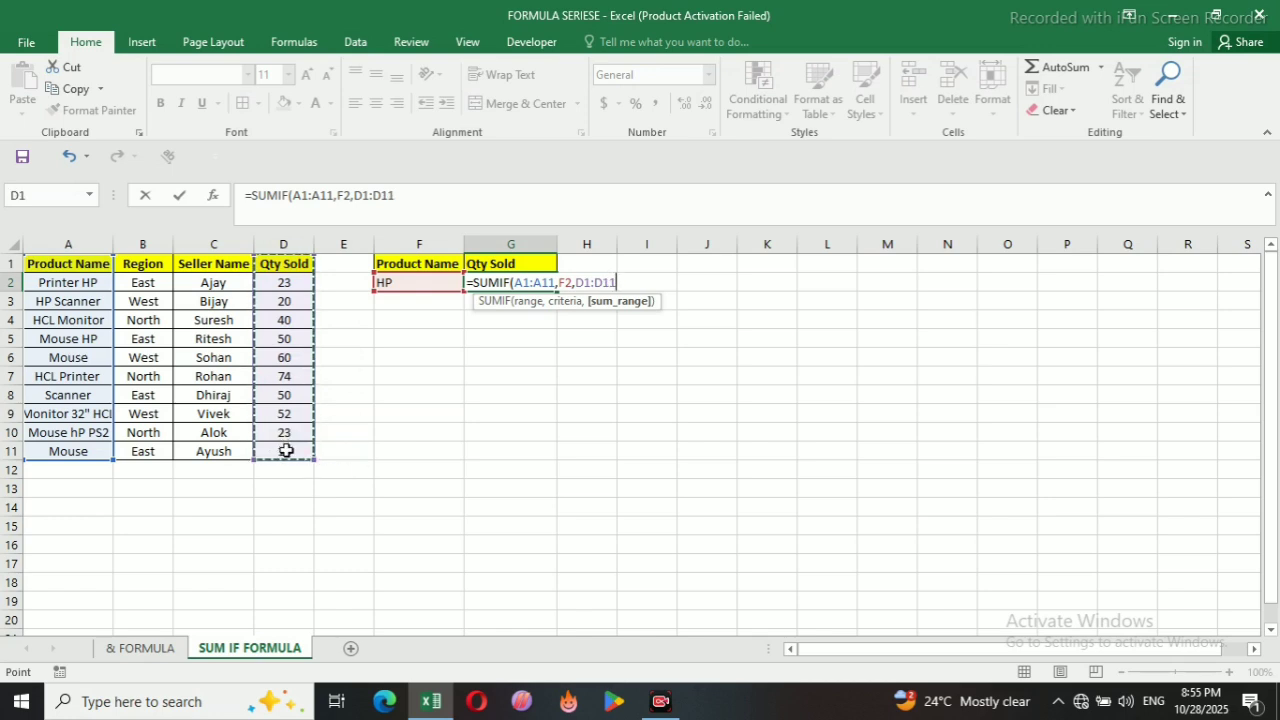
type(")")
key("Return")
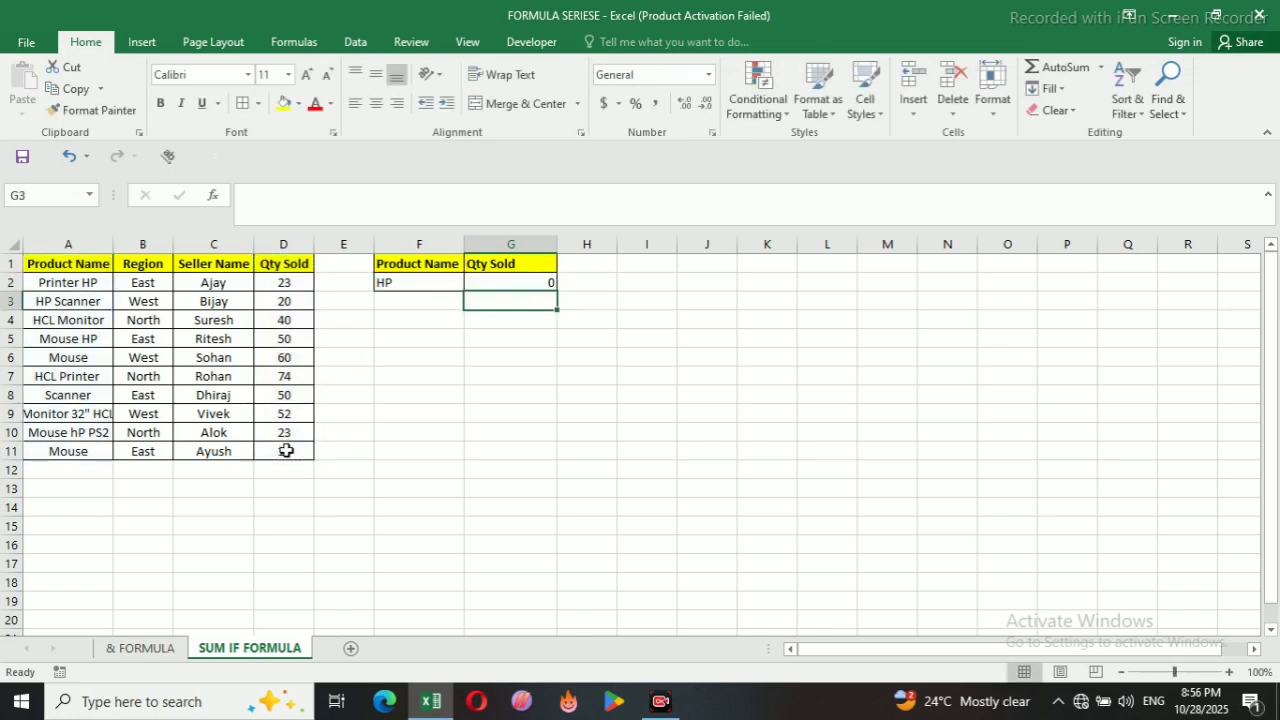
- Change the criterion in F2 to HP* to match product names that begin with HP
left_click(391, 283)
left_click(519, 284)
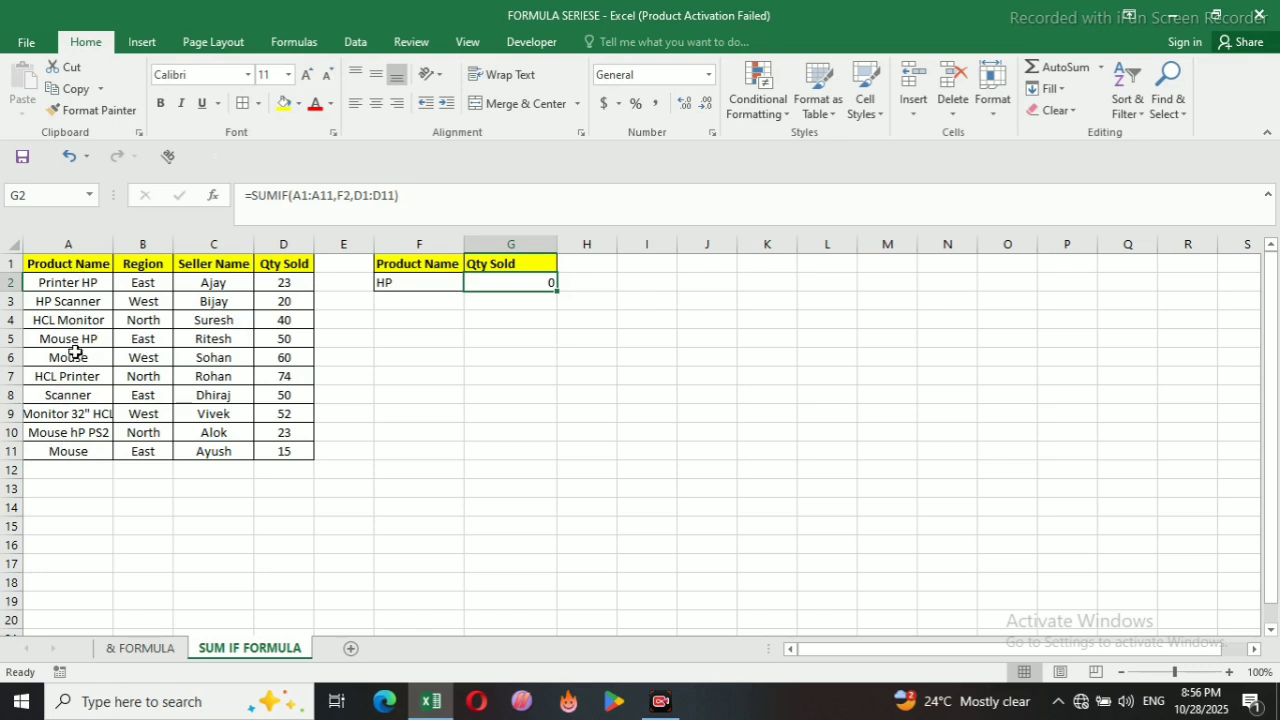
double_click(380, 283)
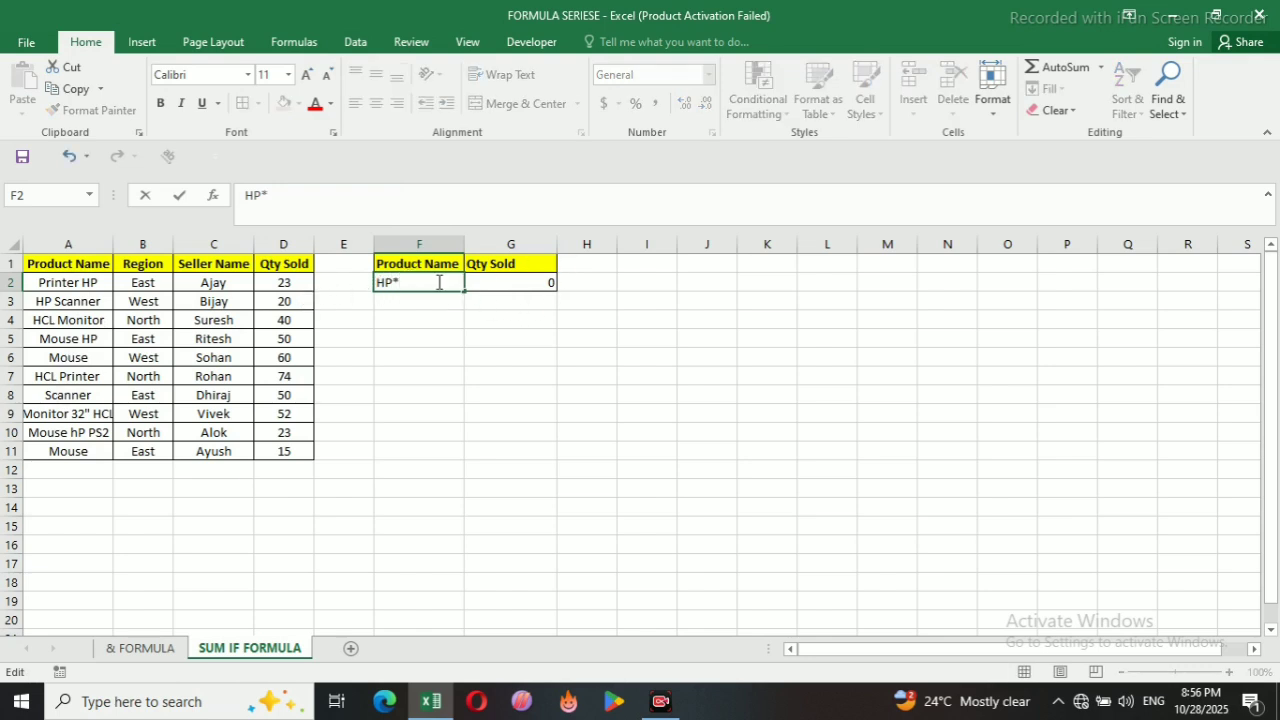
key("Return")
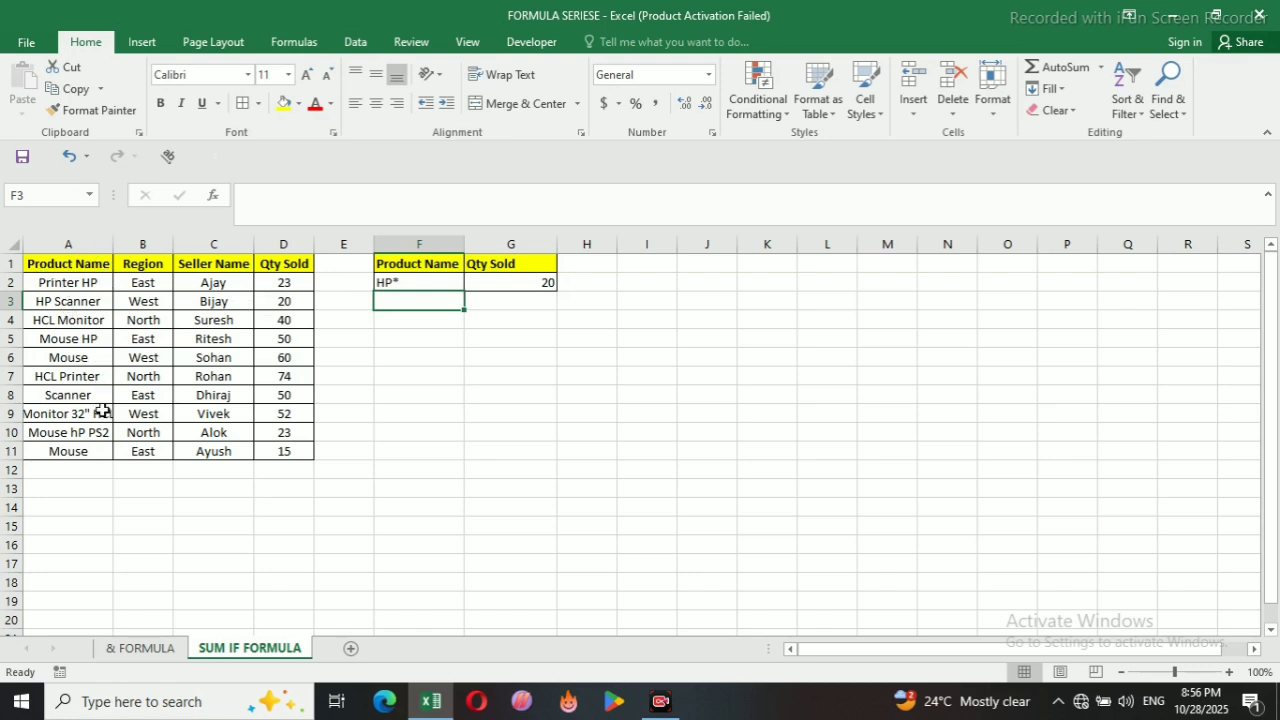
- Change the criterion in F2 to *HP to match product names that end with HP
left_click(409, 282)
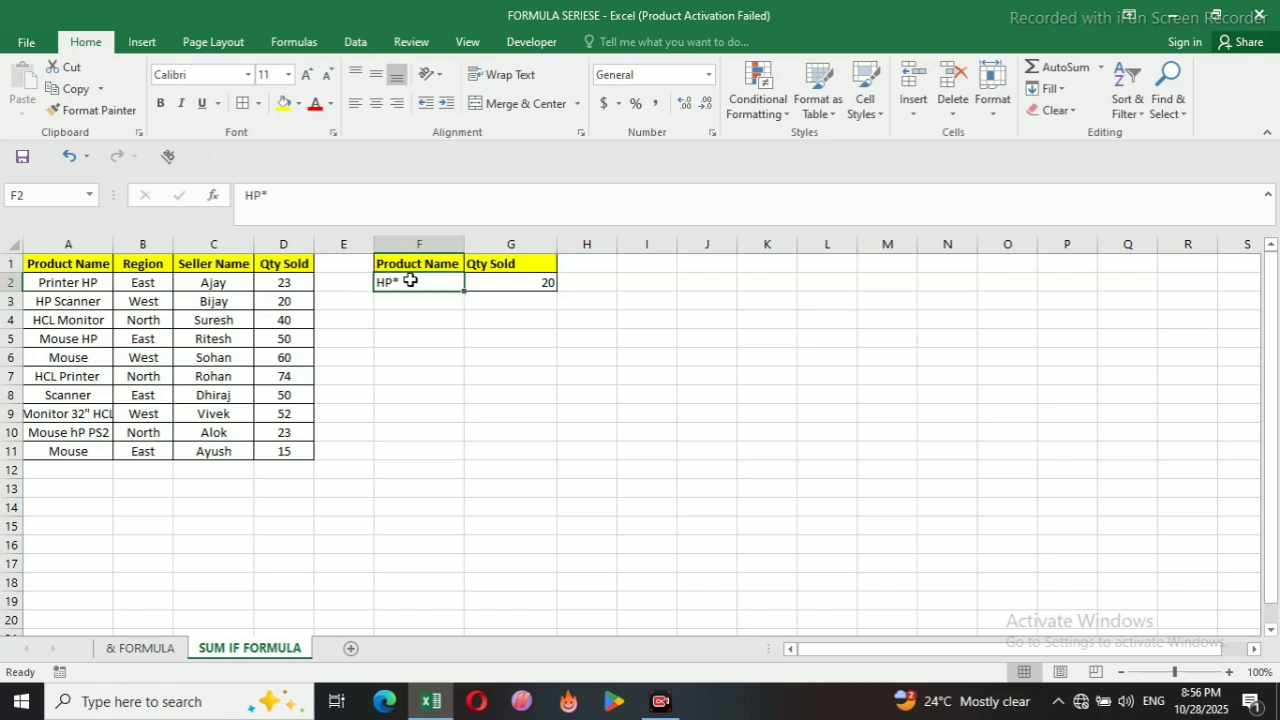
double_click(410, 281)
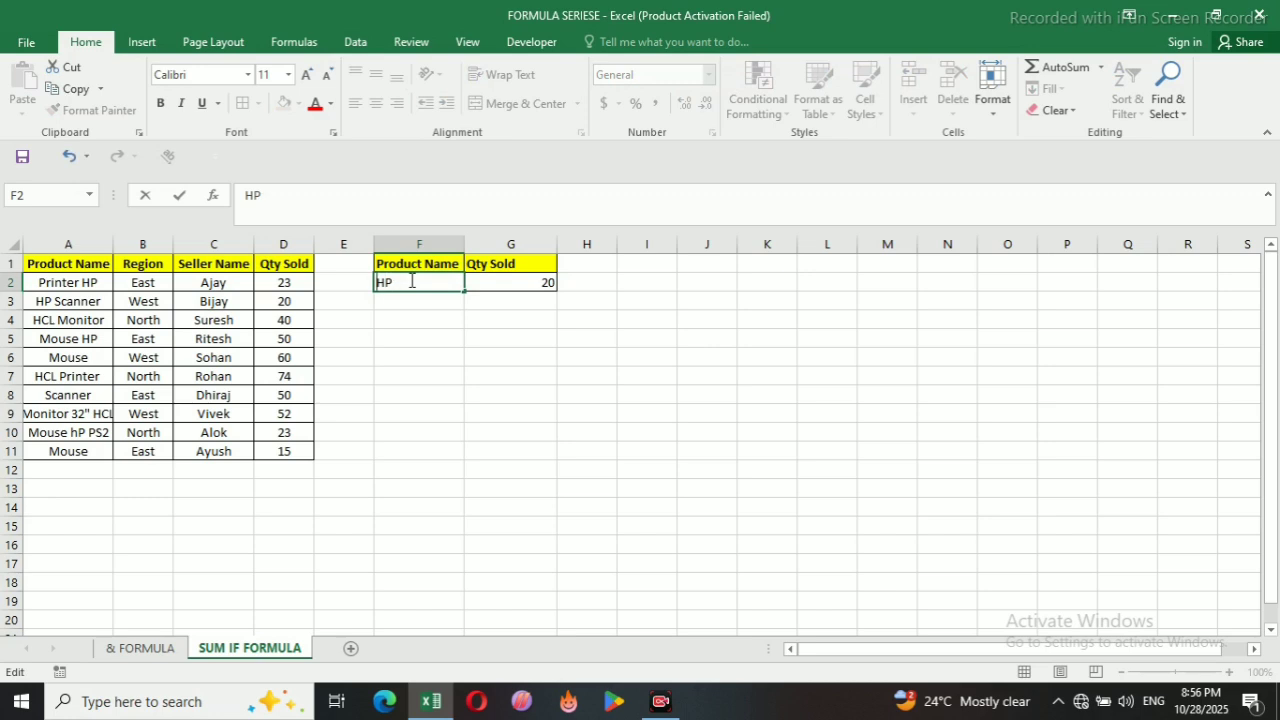
type("*")
key("Return")
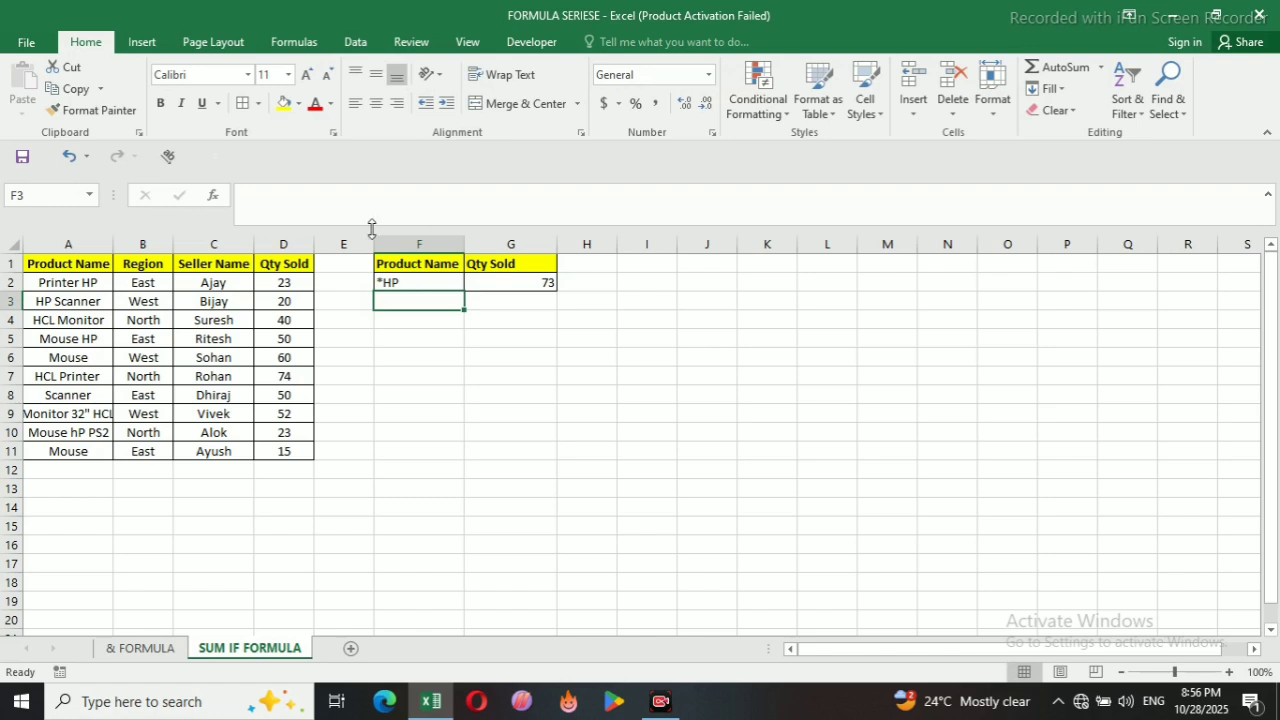
- Add a trailing wildcard to make the criterion in F2 *HP*, matching HP anywhere in the product name
left_click(393, 281)
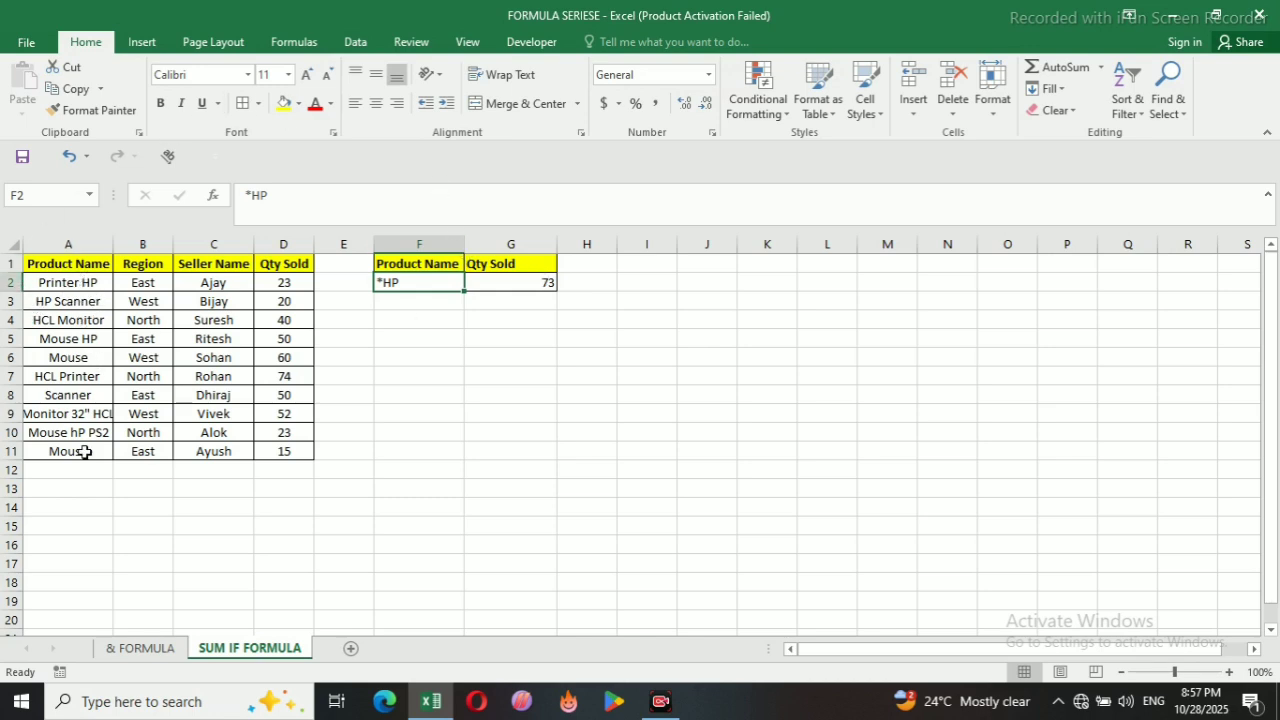
double_click(401, 283)
type("*")
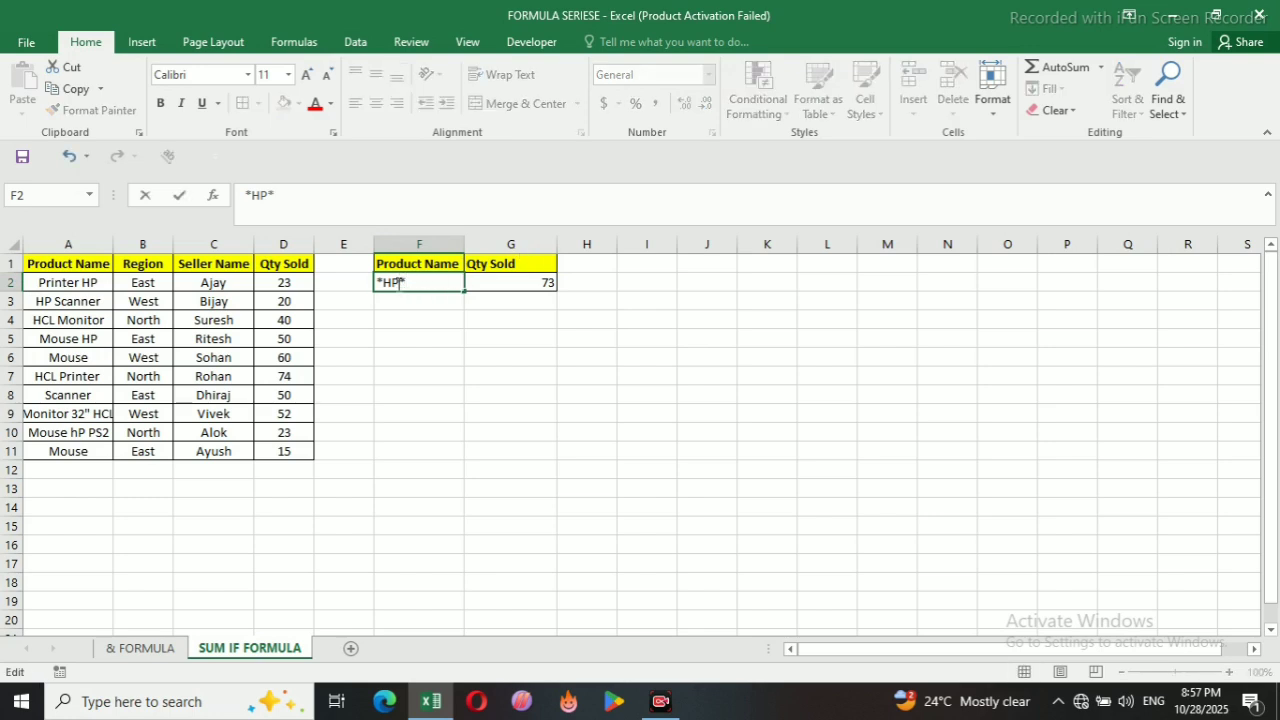
key("Return")
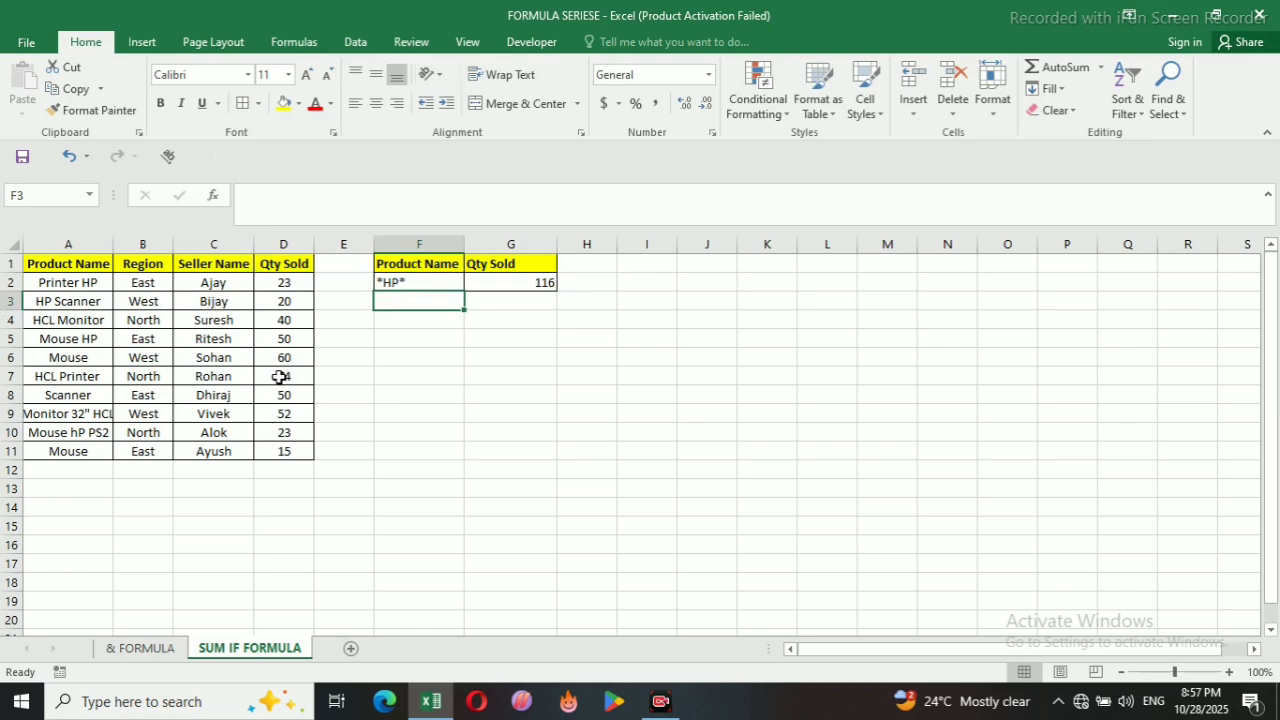
- Check the quantities sold in each product row containing HP against the SUMIF total in G2
left_click(99, 289)
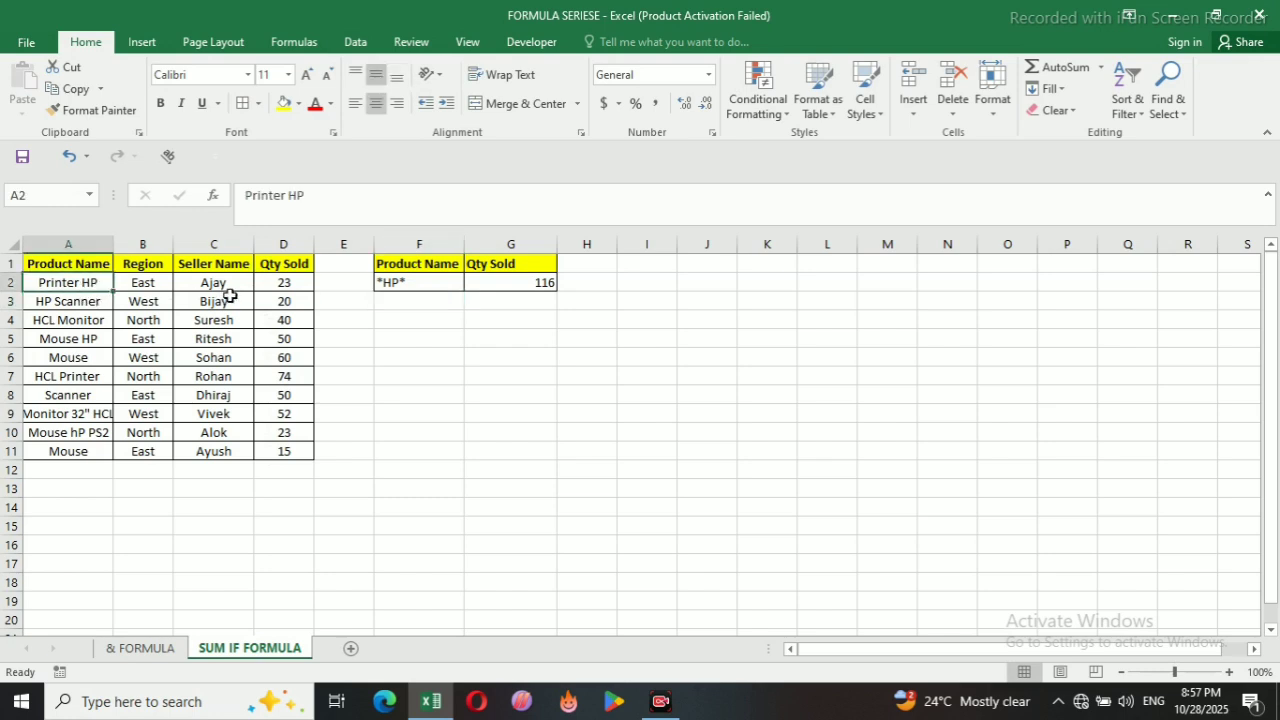
left_click(278, 284)
left_click(70, 305)
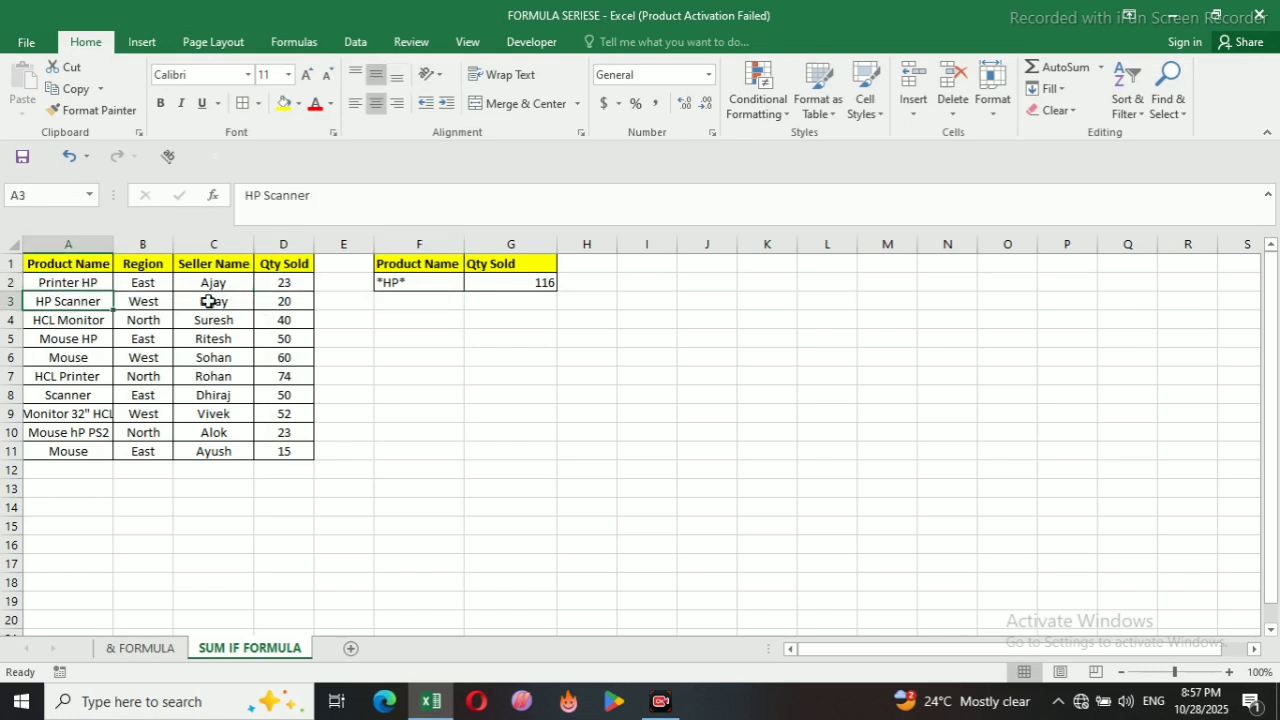
left_click(264, 302)
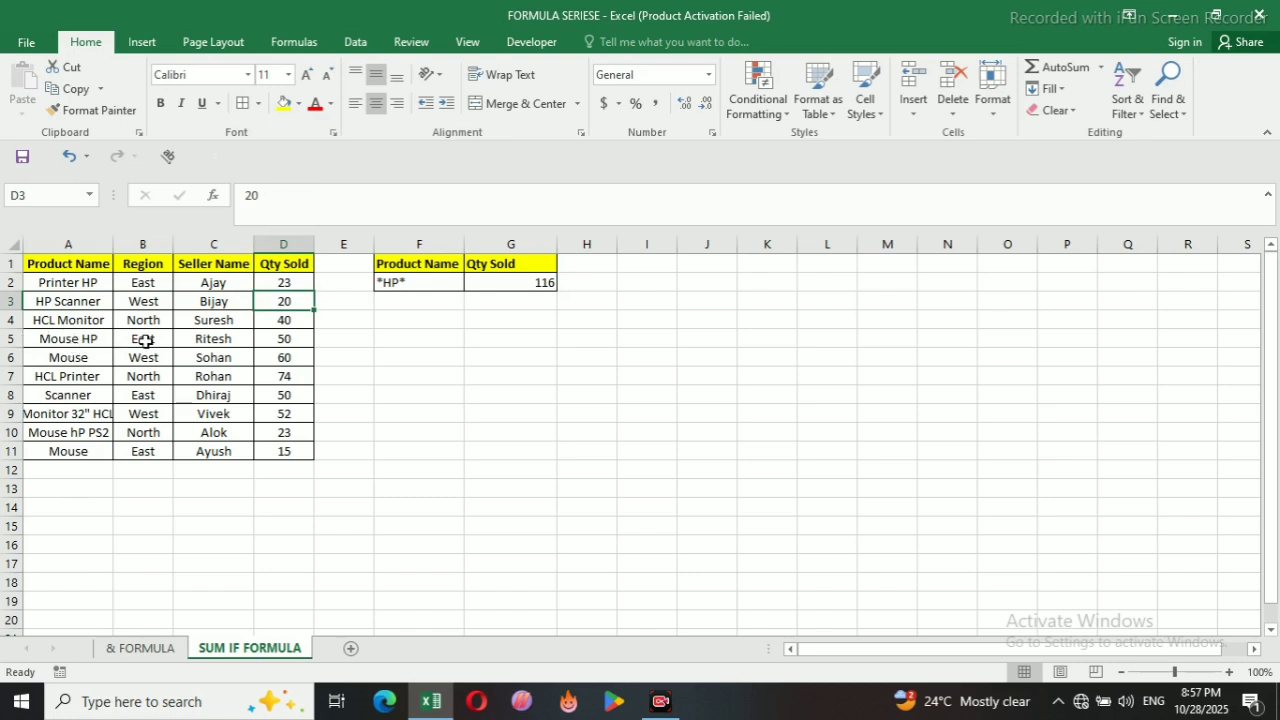
left_click(268, 341)
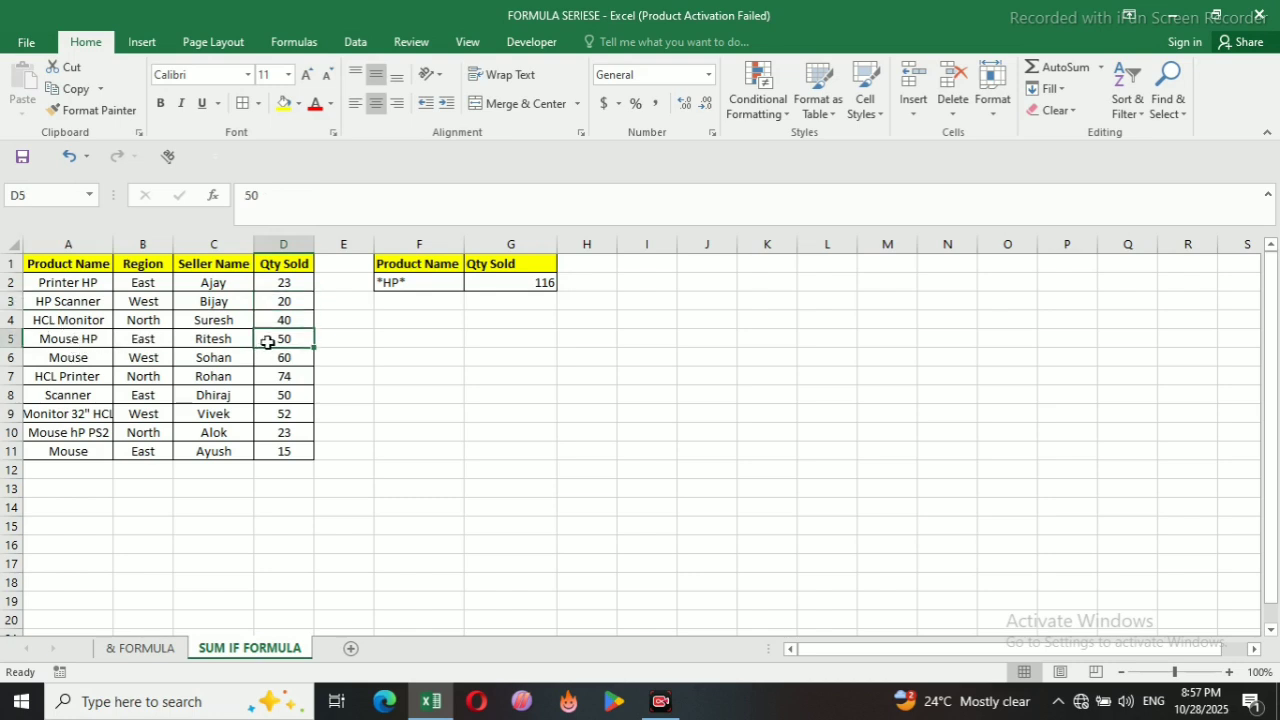
left_click(90, 435)
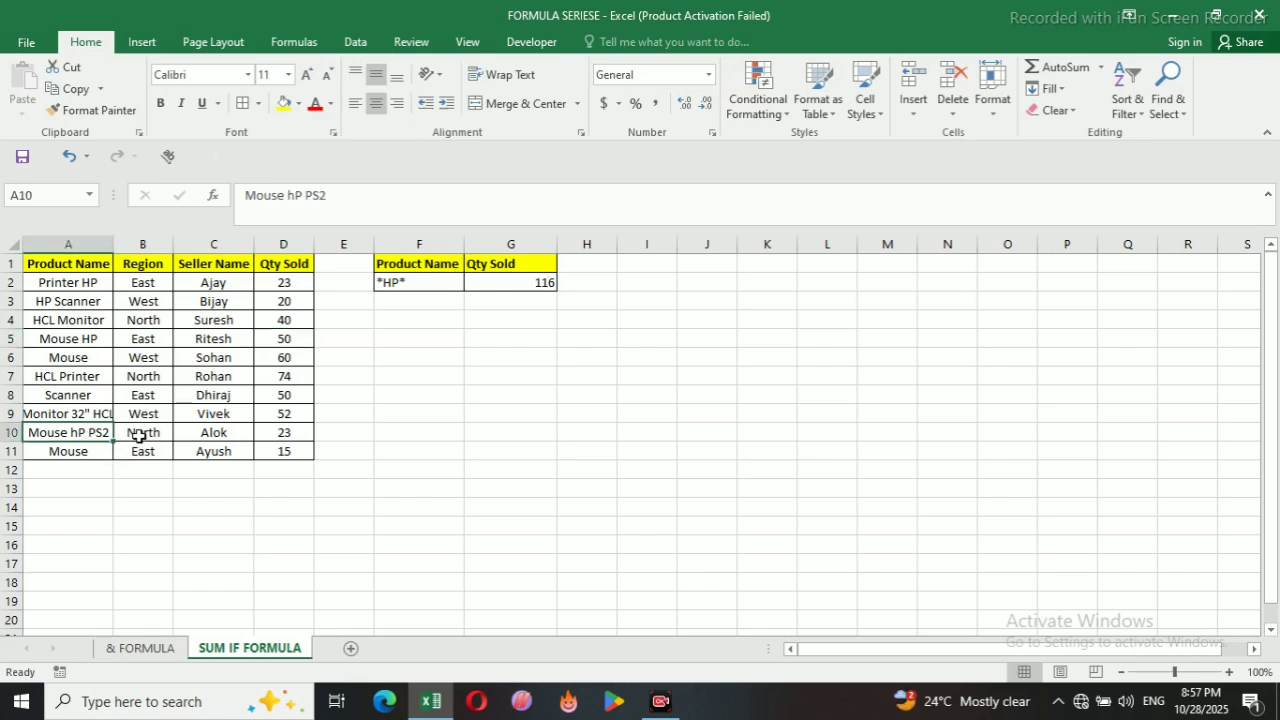
left_click(281, 436)
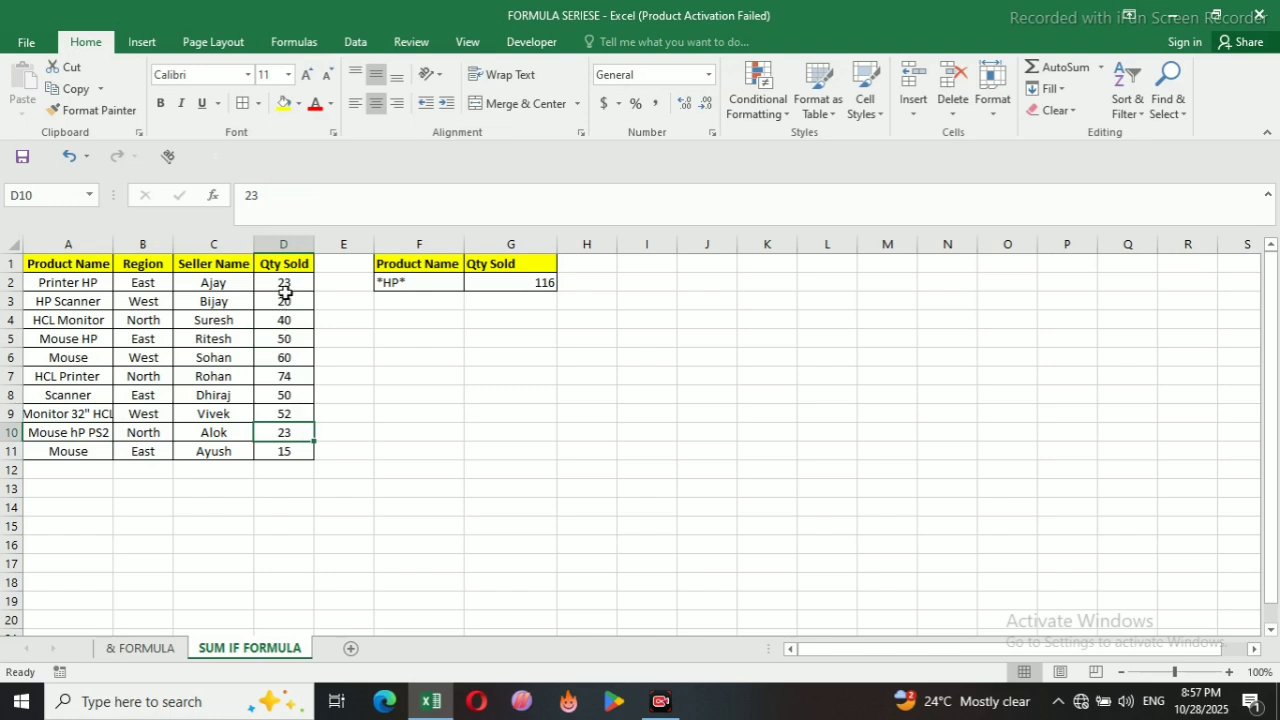
left_click(540, 280)
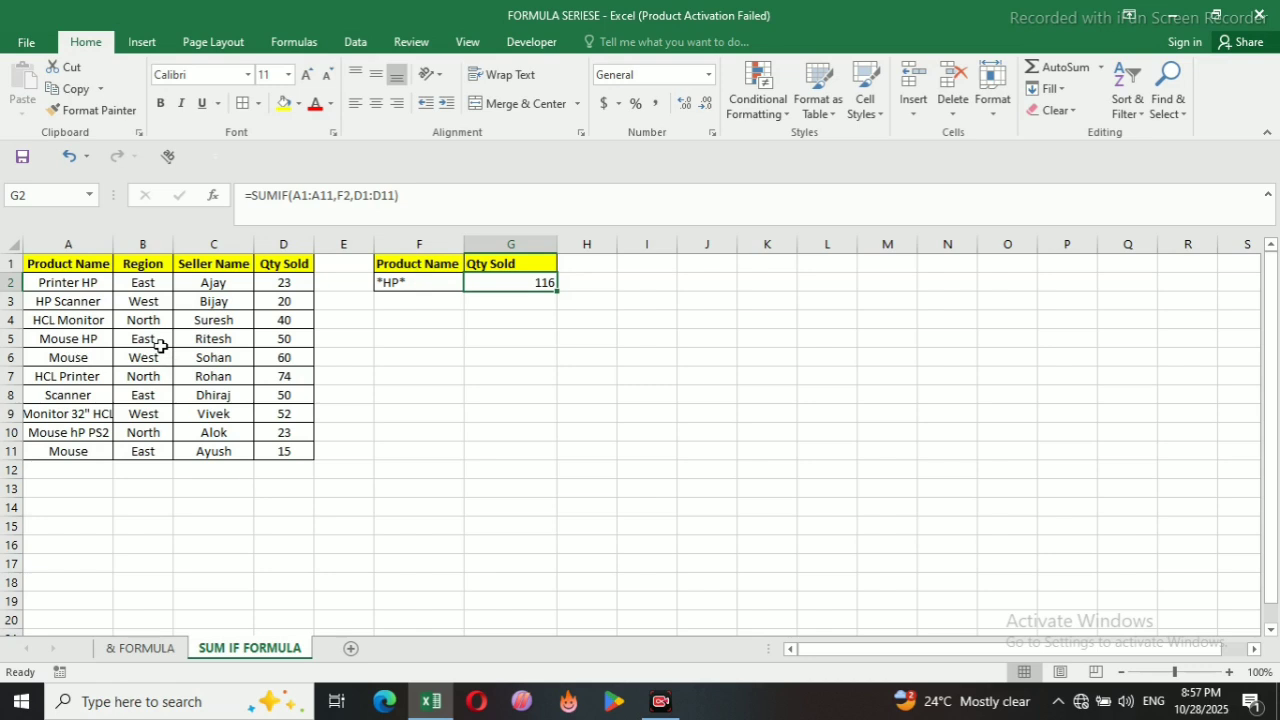
- Replace the criterion in F2 with *MOUSE* to total all products whose name contains mouse
double_click(398, 283)
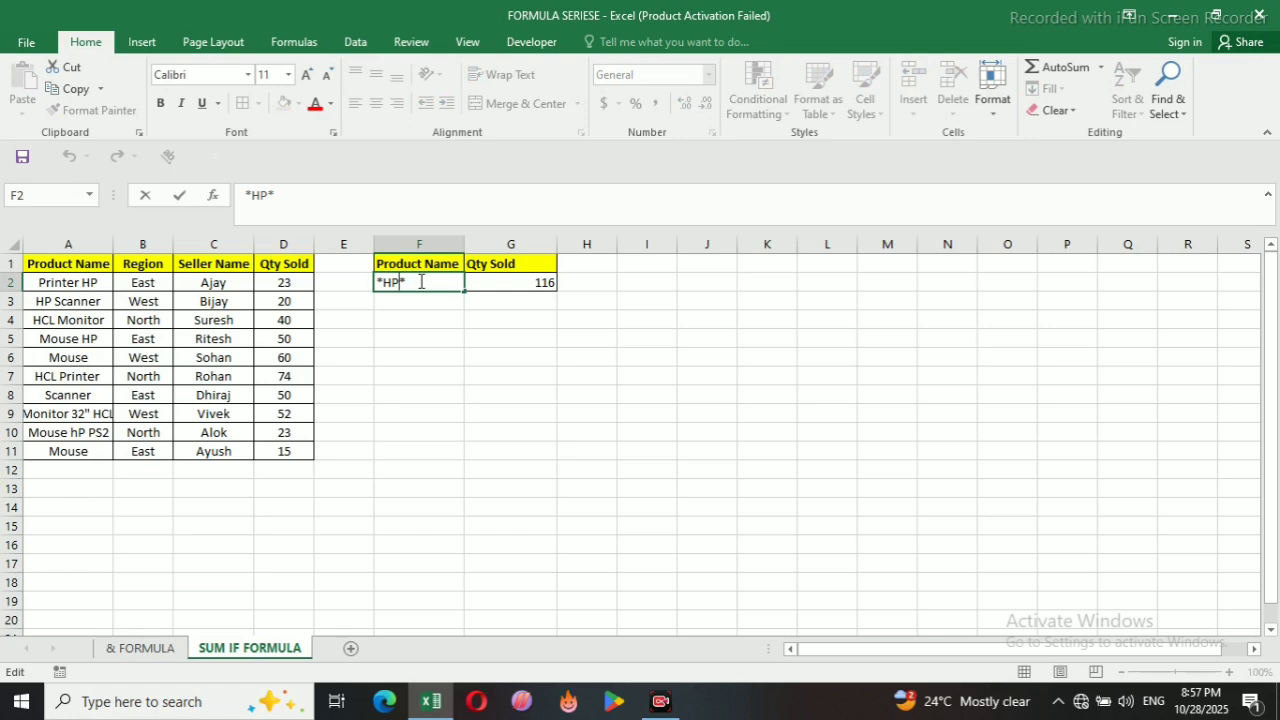
key("BackSpace")
key("BackSpace")
type("MOUSE")
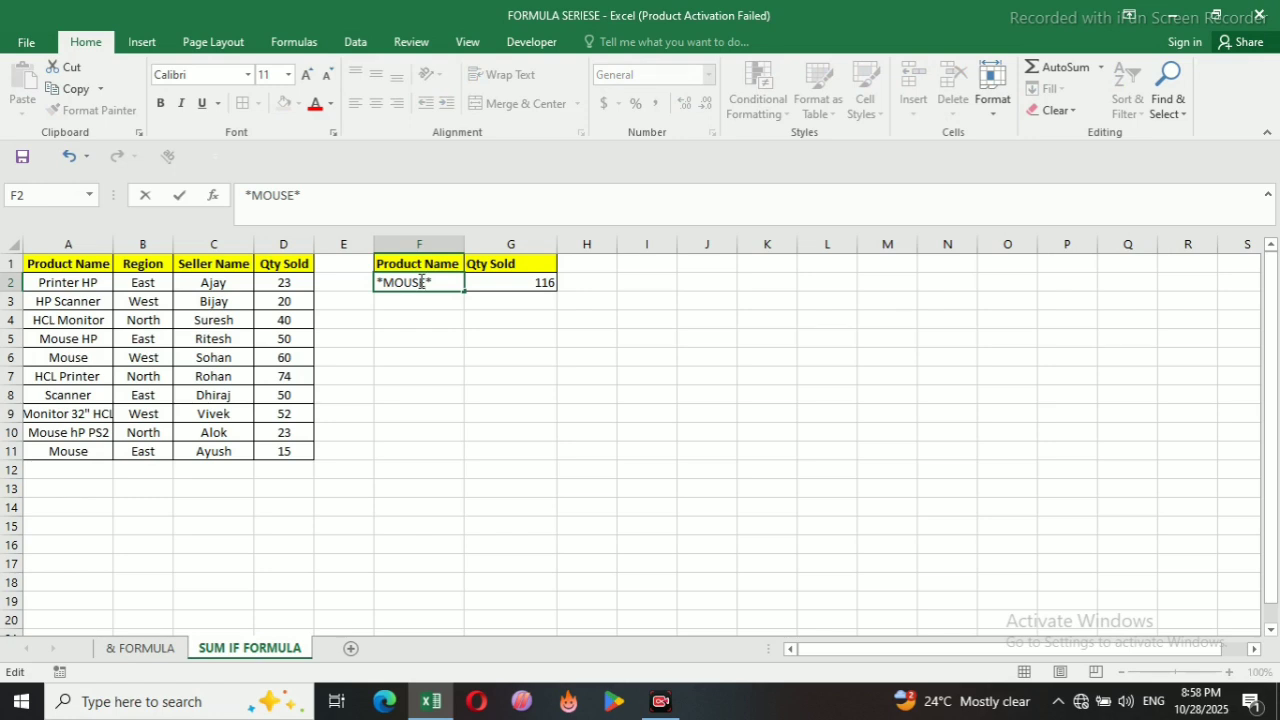
key("Return")
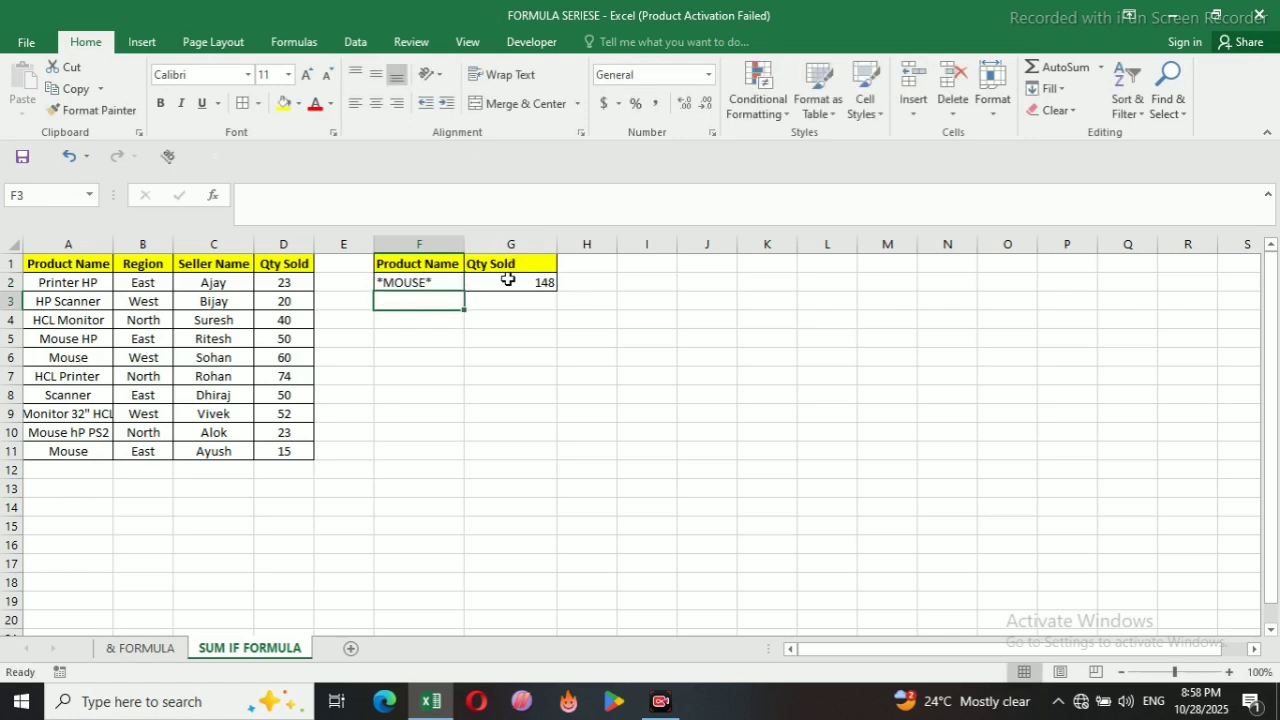